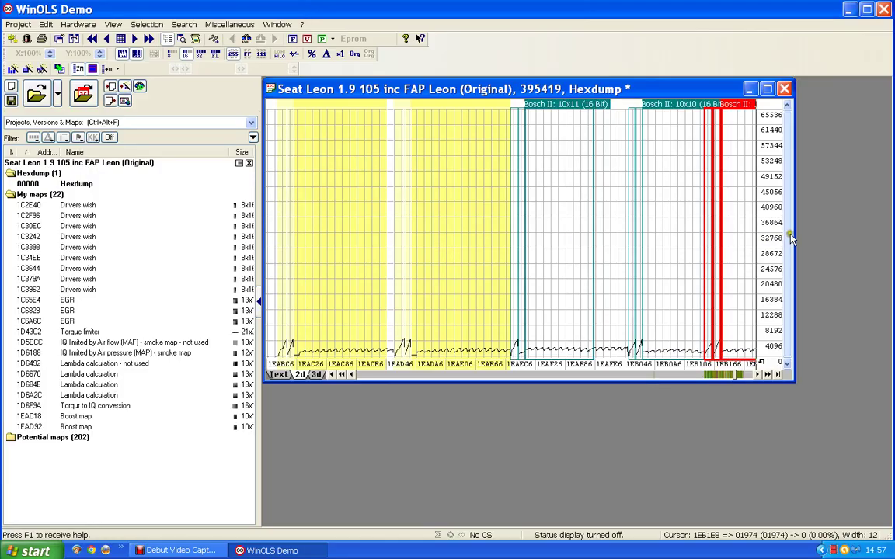
Step: Widen the hexdump window and open the potential map "Bosch II: 10x11 (16 Bit)" at 1EAF00 as a map
{"action": "left_click_drag", "start_coordinate": [863, 231], "coordinate": [885, 236]}
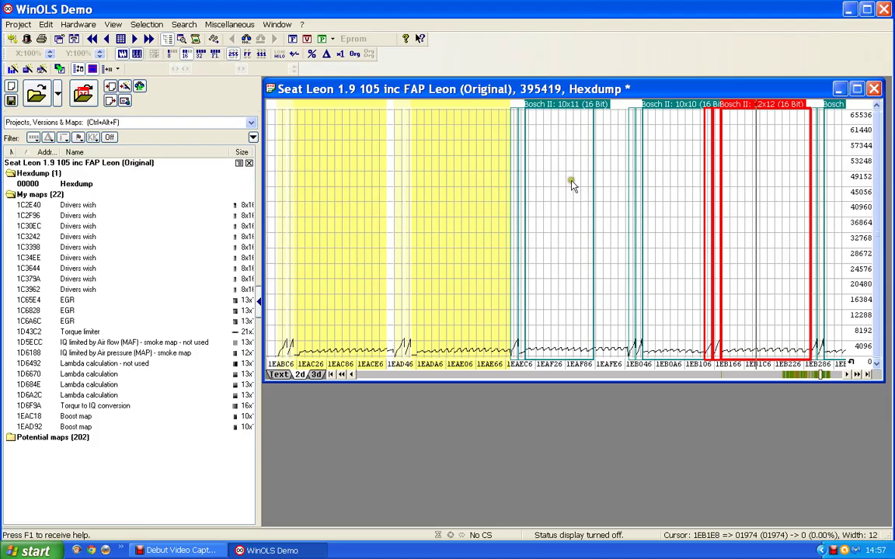
{"action": "left_click", "coordinate": [563, 112]}
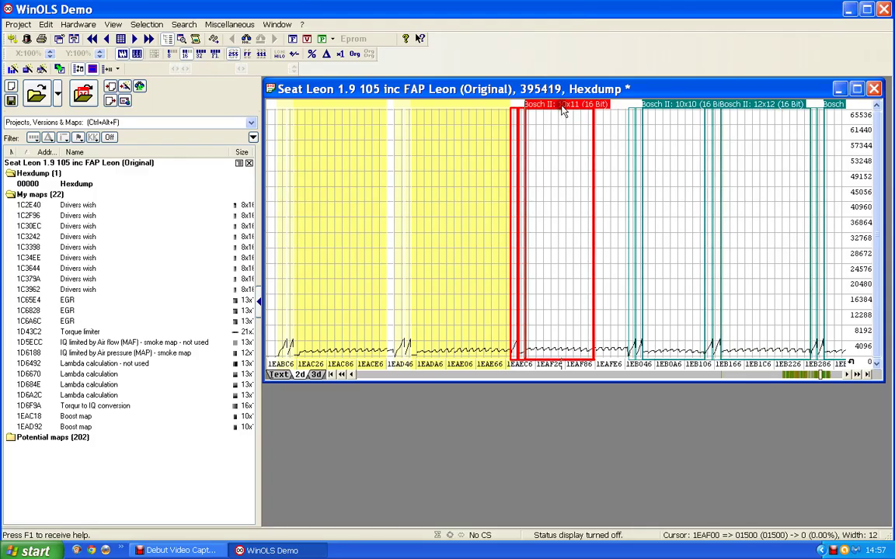
{"action": "left_click", "coordinate": [563, 111]}
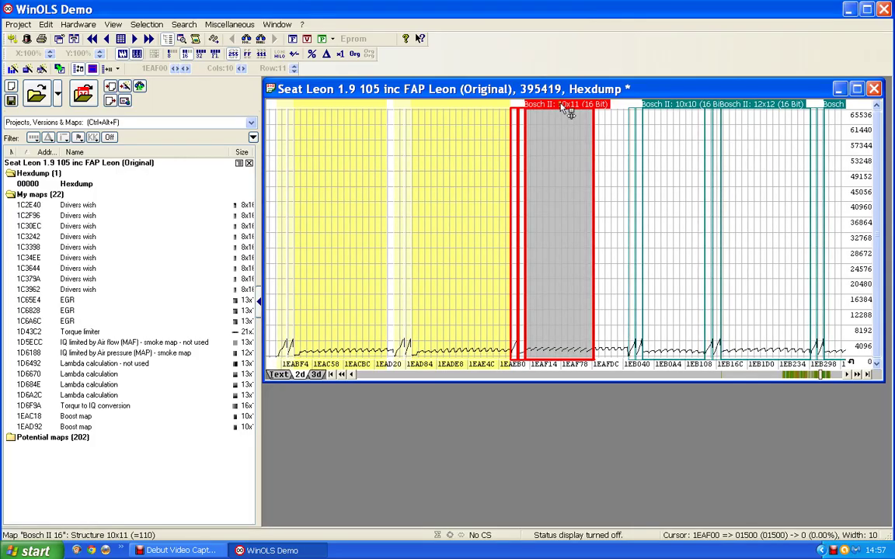
{"action": "double_click", "coordinate": [567, 111]}
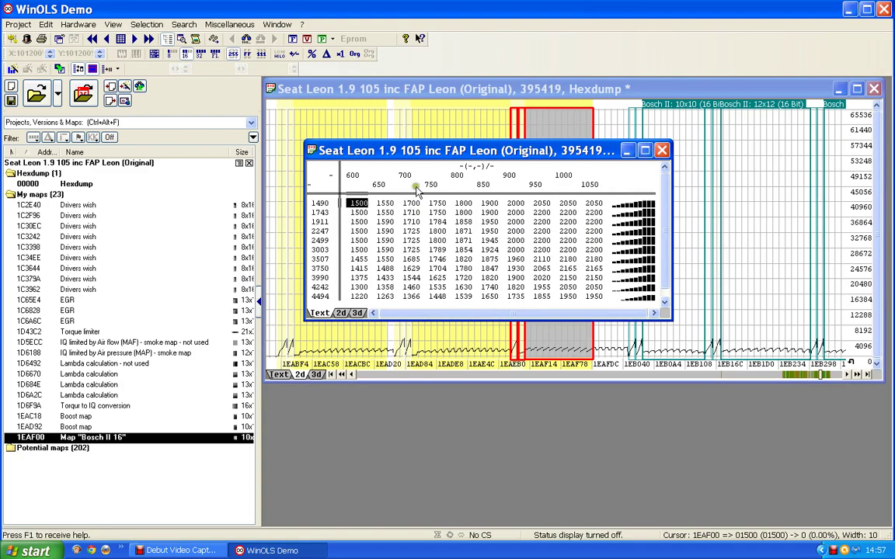
Step: Set the map's Y-axis description to "Engine speed" and its unit to rpm
{"action": "left_click", "coordinate": [317, 192]}
{"action": "double_click", "coordinate": [316, 261]}
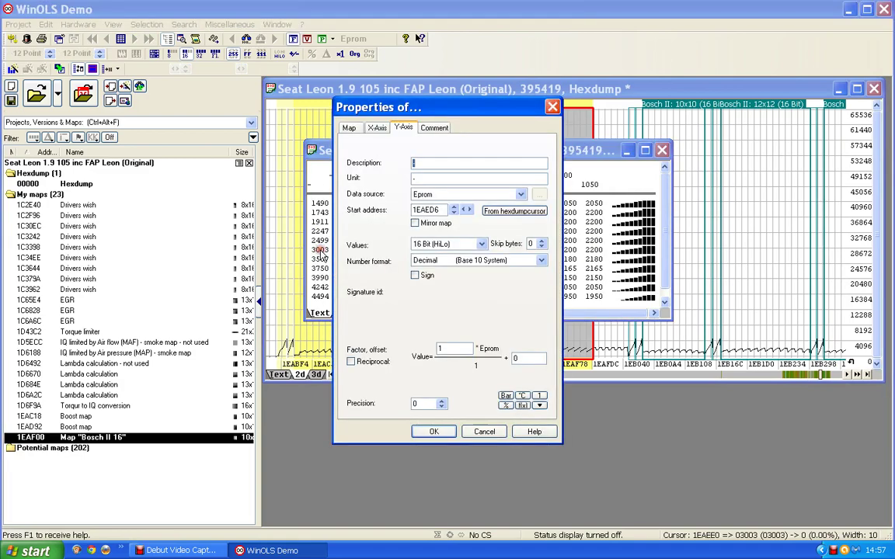
{"action": "left_click", "coordinate": [414, 164]}
{"action": "type", "text": "Rp"}
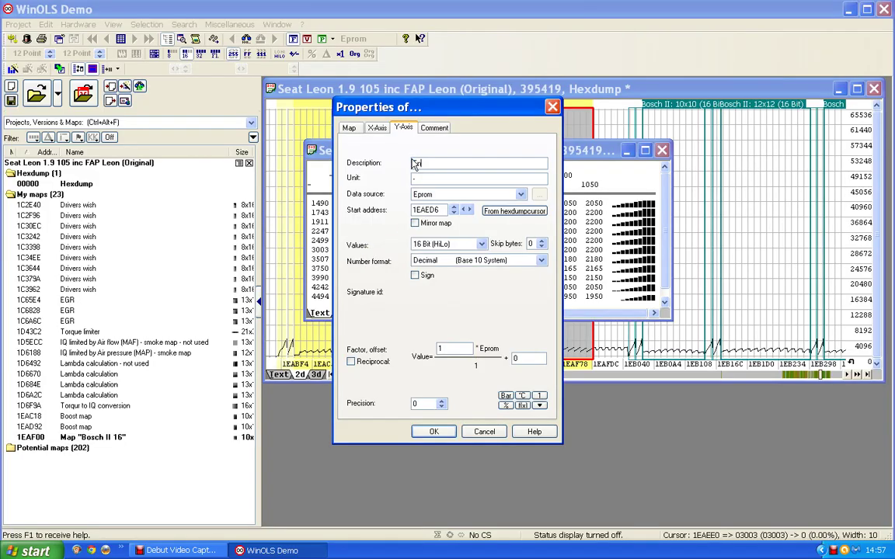
{"action": "type", "text": "gine speed"}
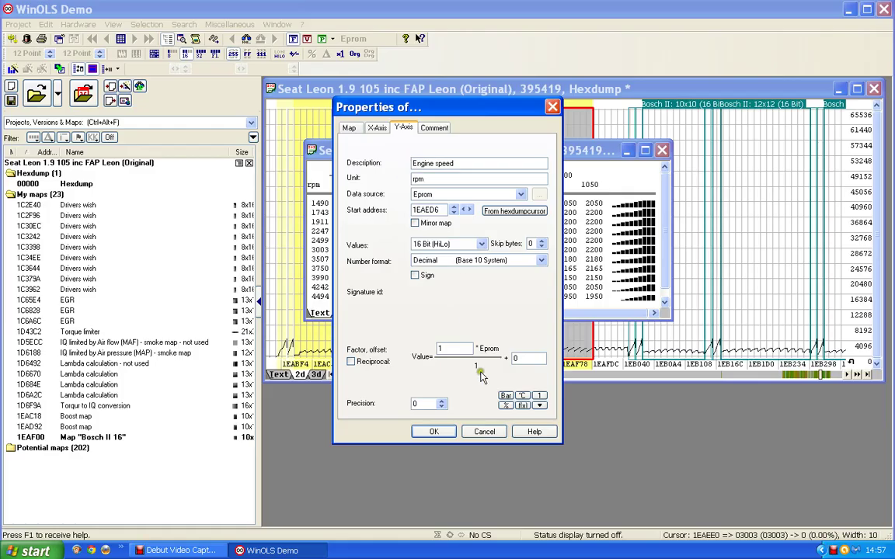
{"action": "left_click", "coordinate": [432, 432]}
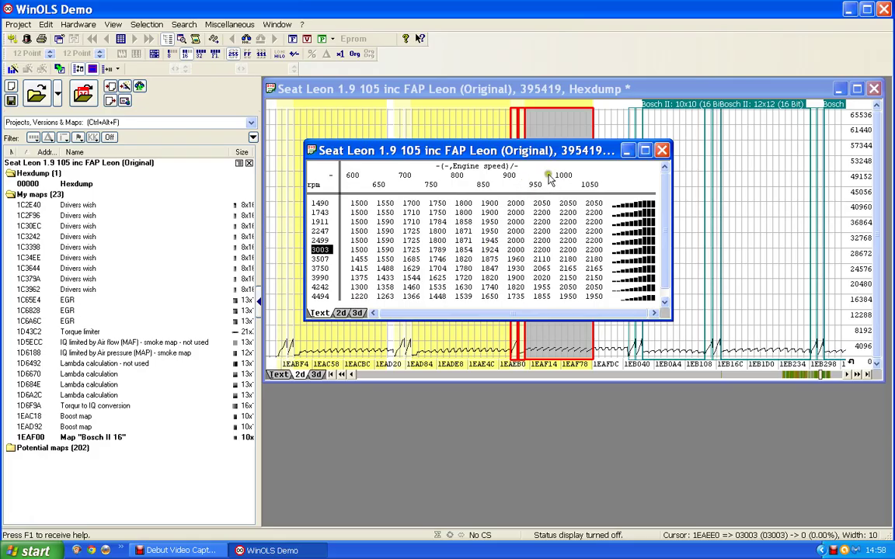
Step: Set the map's X-axis description to "Air pressure" and its unit to mbar
{"action": "double_click", "coordinate": [492, 160]}
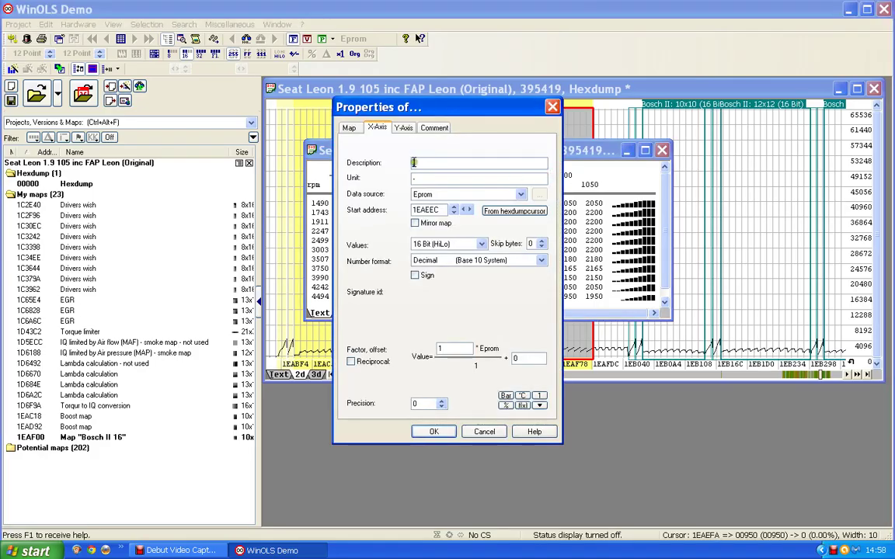
{"action": "type", "text": "Air pressure"}
{"action": "left_click", "coordinate": [394, 178]}
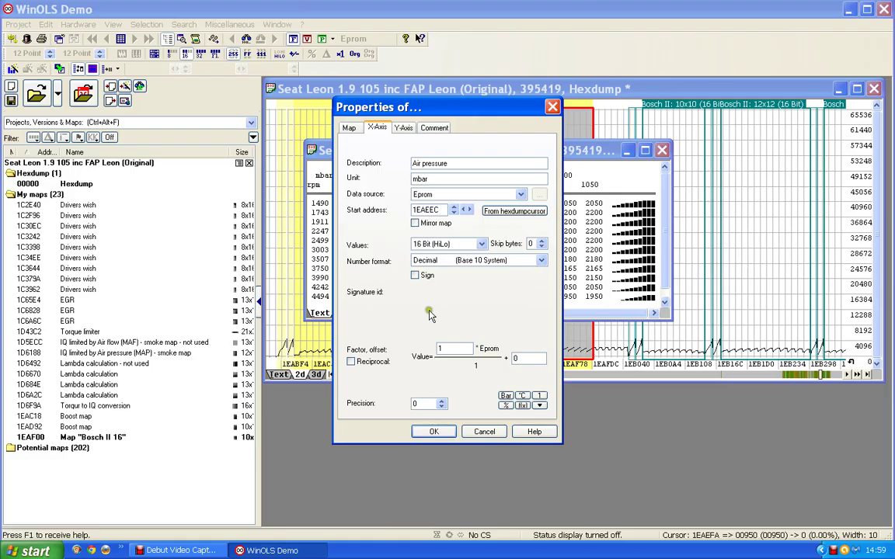
{"action": "left_click", "coordinate": [448, 429]}
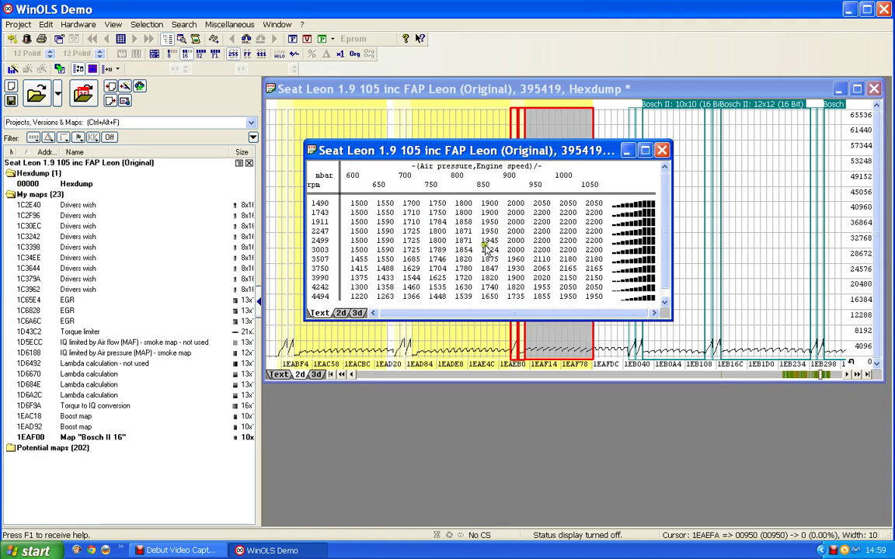
Step: Name the map "Boost limiter", with the description "Boost pressure limit" and the unit mbar
{"action": "left_click", "coordinate": [594, 251]}
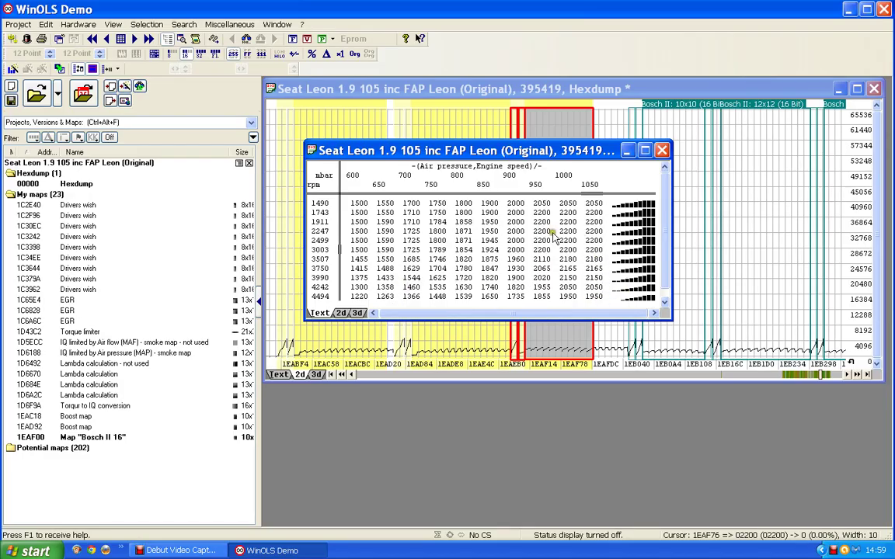
{"action": "double_click", "coordinate": [423, 225]}
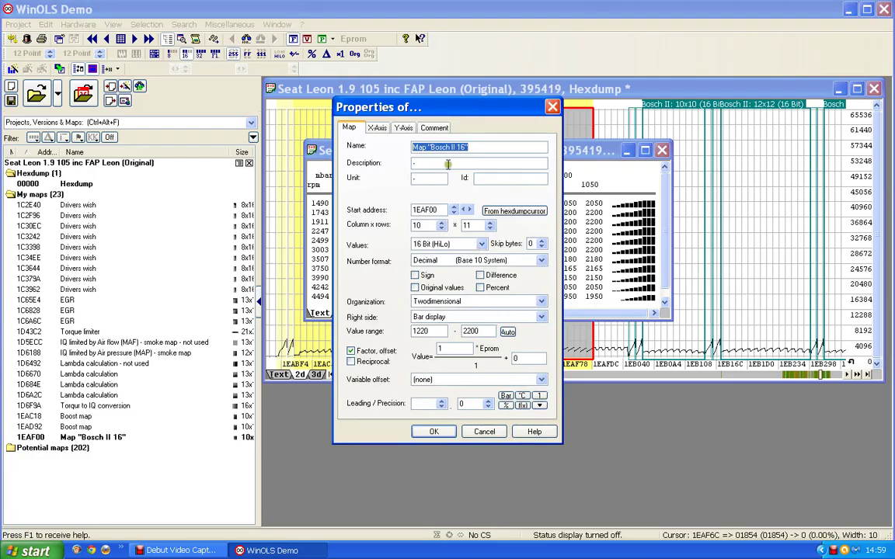
{"action": "type", "text": "B"}
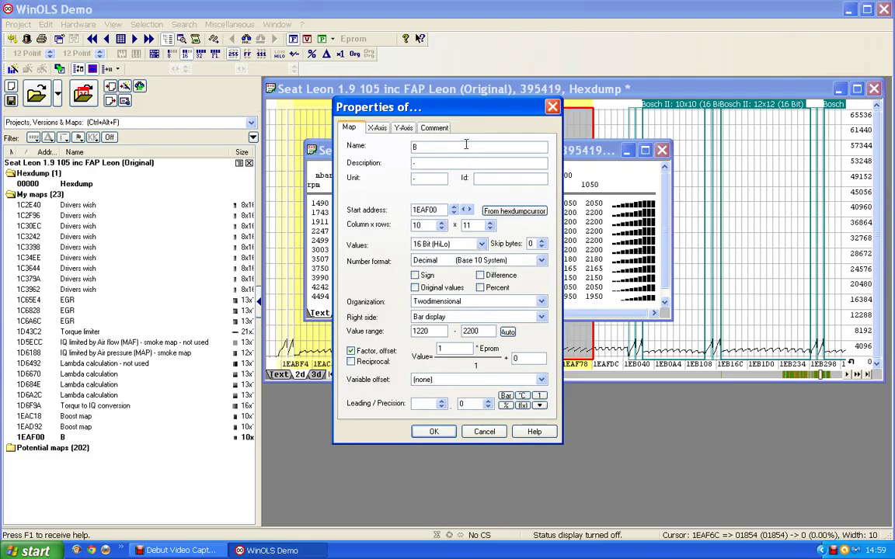
{"action": "type", "text": "oost limiter"}
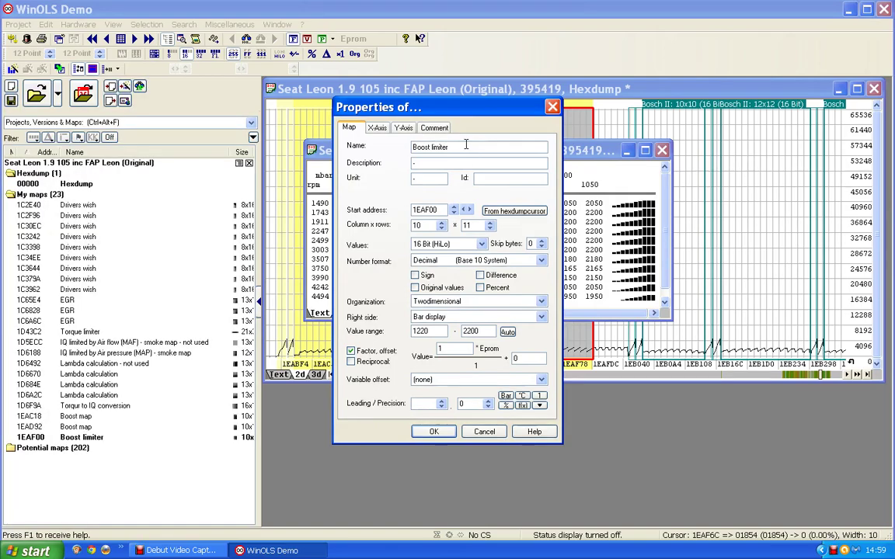
{"action": "key", "text": "Tab"}
{"action": "type", "text": "Boost "}
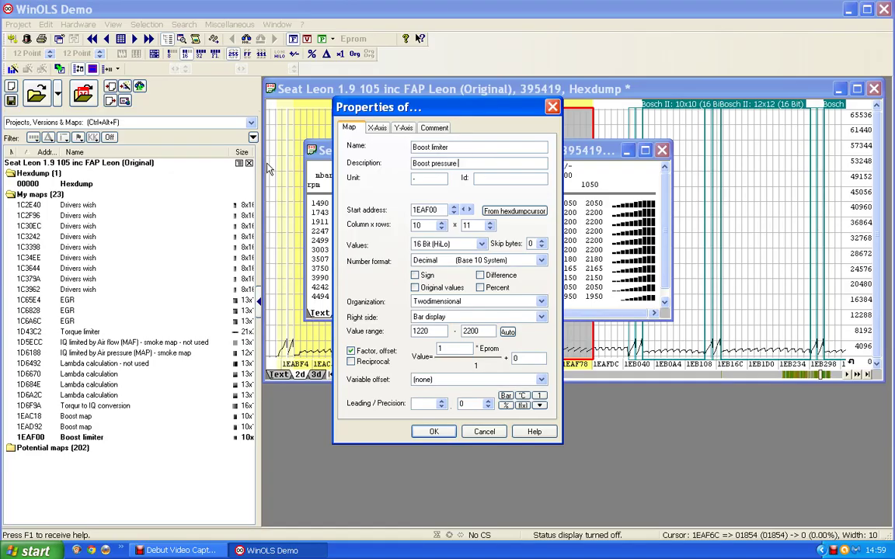
{"action": "type", "text": "pressure limit"}
{"action": "key", "text": "Tab"}
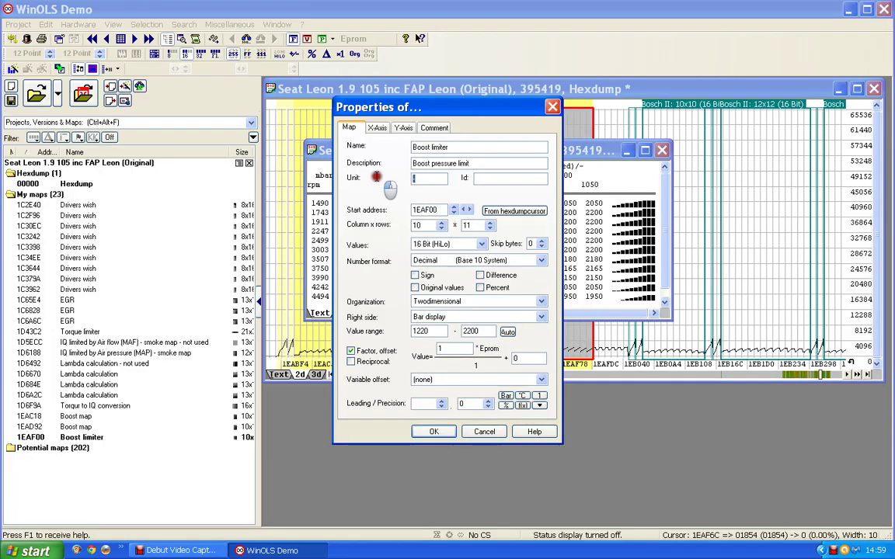
{"action": "type", "text": "mbar"}
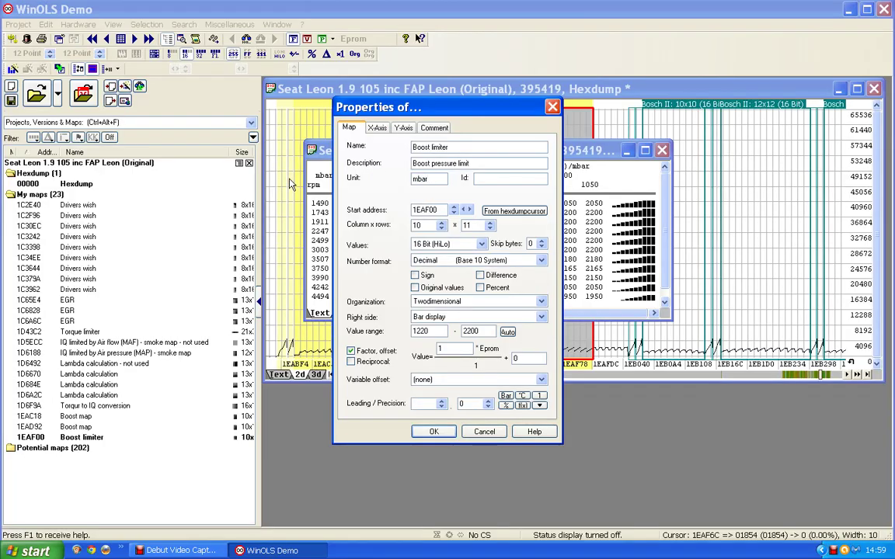
{"action": "left_click", "coordinate": [432, 432]}
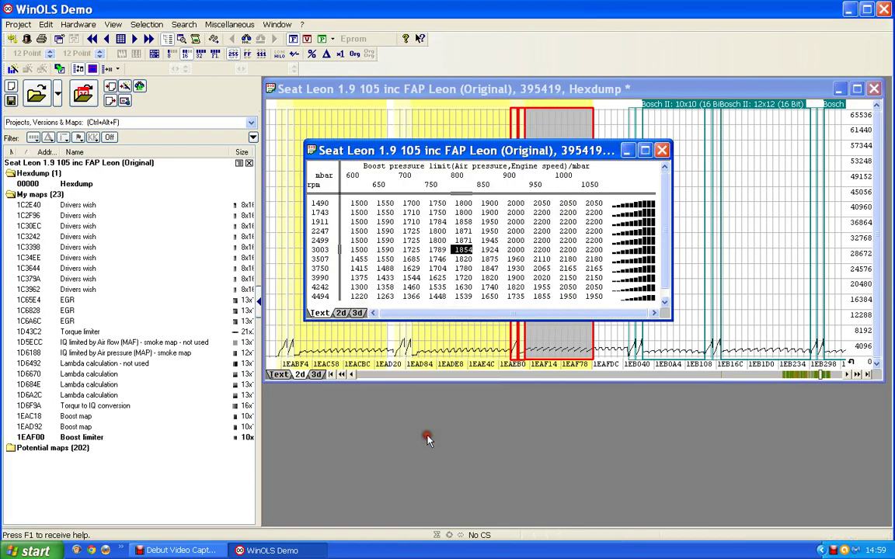
Step: View the Boost limiter map as a 3D surface and return to its numeric table
{"action": "left_click", "coordinate": [356, 313]}
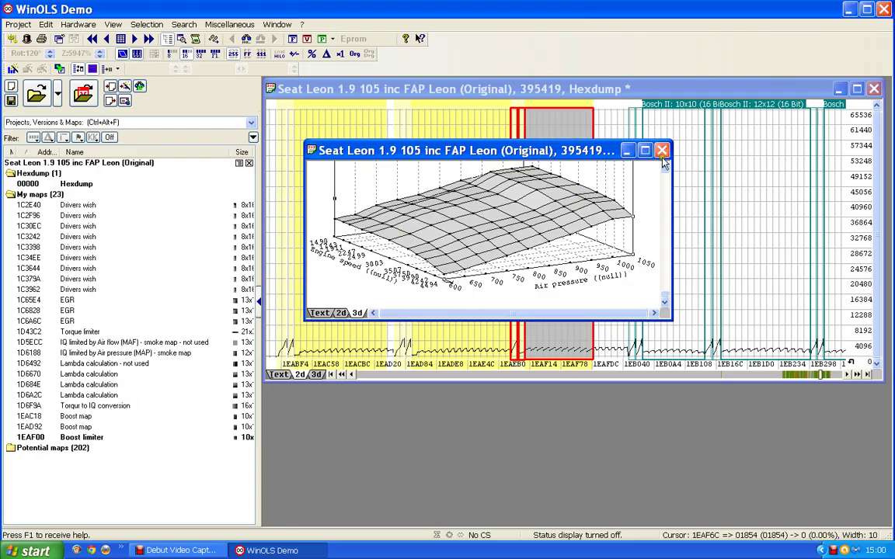
{"action": "left_click", "coordinate": [318, 312]}
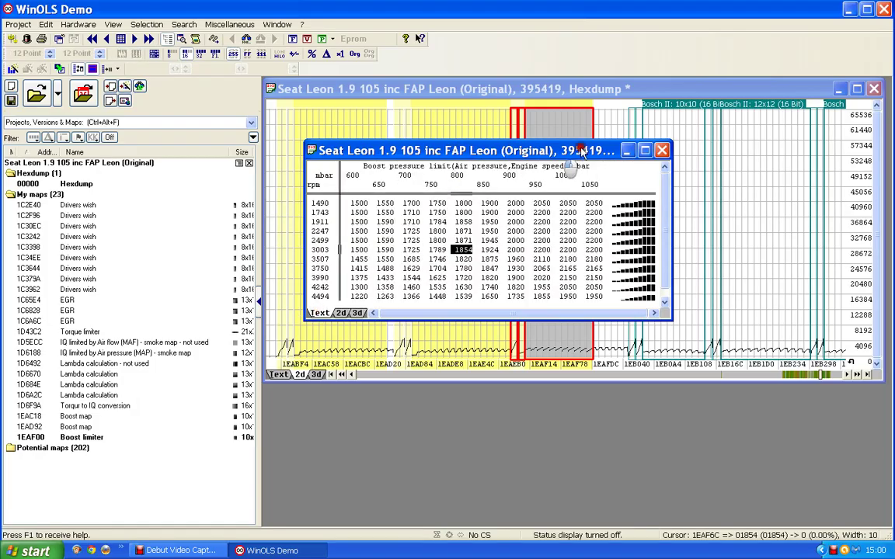
Step: Open the Boost map at 1EAC18 beside the Boost limiter map, compare their pressure values, and close the Boost map
{"action": "left_click", "coordinate": [702, 147]}
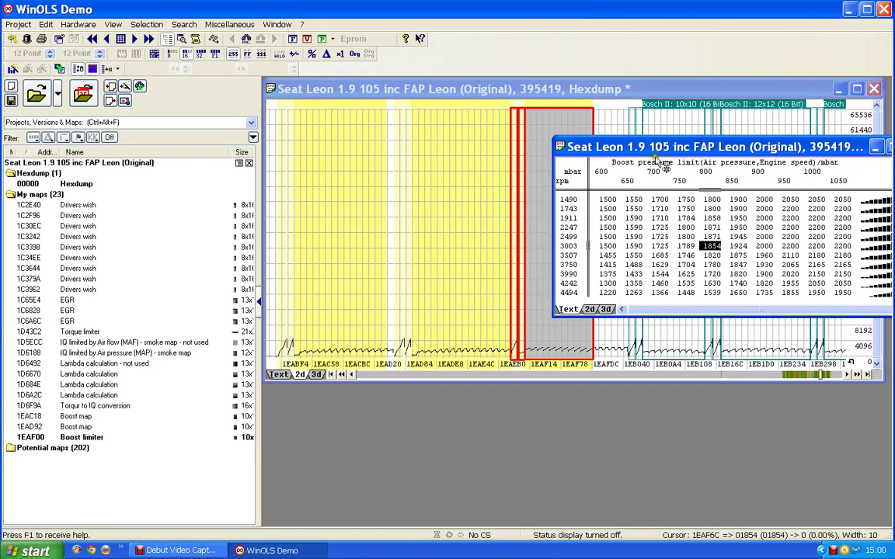
{"action": "left_click", "coordinate": [341, 212]}
{"action": "double_click", "coordinate": [341, 212]}
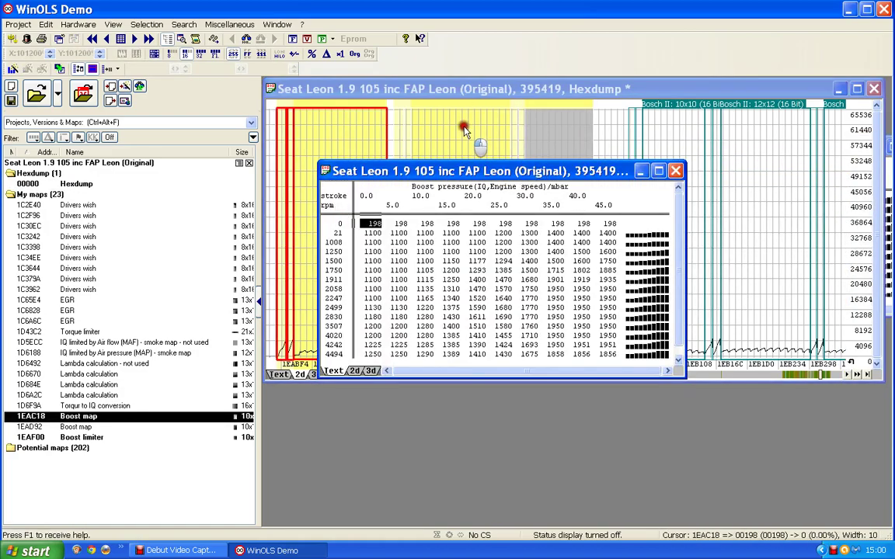
{"action": "left_click_drag", "start_coordinate": [591, 175], "coordinate": [536, 270]}
{"action": "left_click_drag", "start_coordinate": [816, 88], "coordinate": [811, 230]}
{"action": "left_click_drag", "start_coordinate": [860, 158], "coordinate": [860, 435]}
{"action": "left_click_drag", "start_coordinate": [743, 232], "coordinate": [749, 80]}
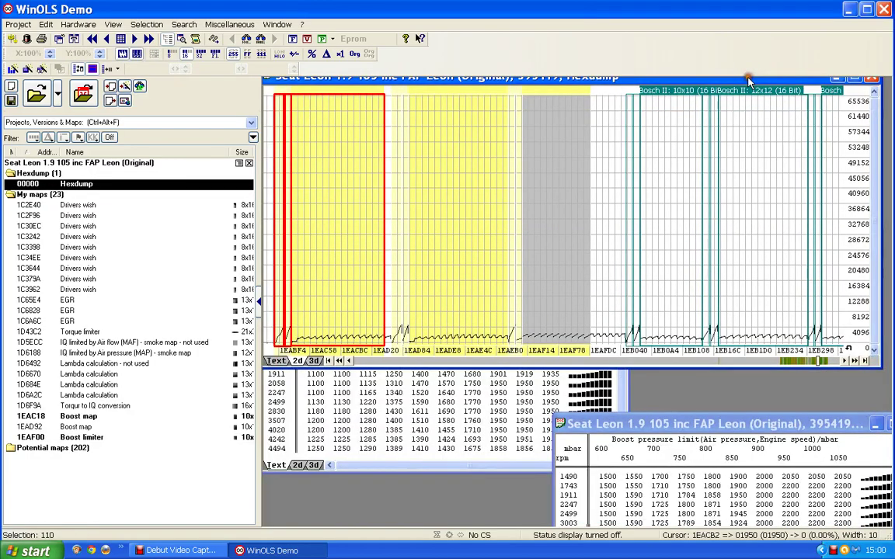
{"action": "left_click", "coordinate": [423, 393]}
{"action": "left_click_drag", "start_coordinate": [708, 425], "coordinate": [739, 288]}
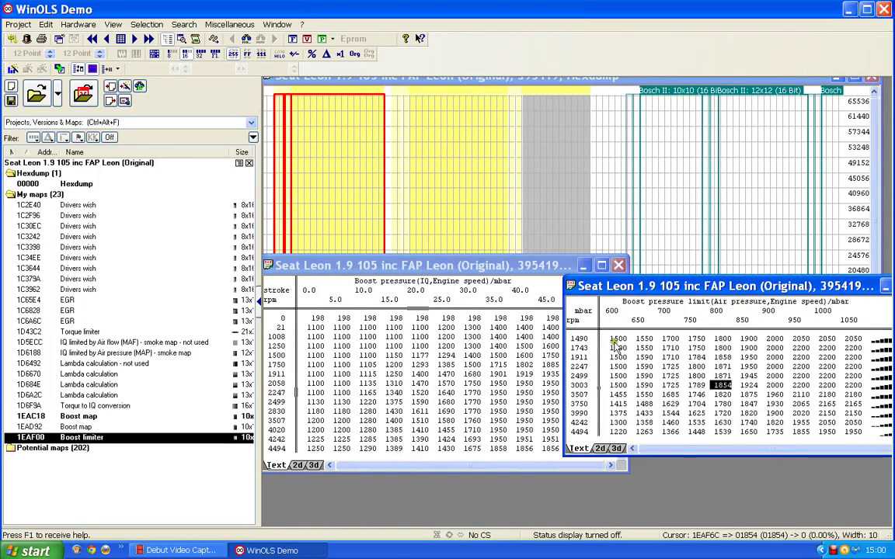
{"action": "left_click", "coordinate": [512, 265]}
{"action": "left_click_drag", "start_coordinate": [512, 266], "coordinate": [485, 258]}
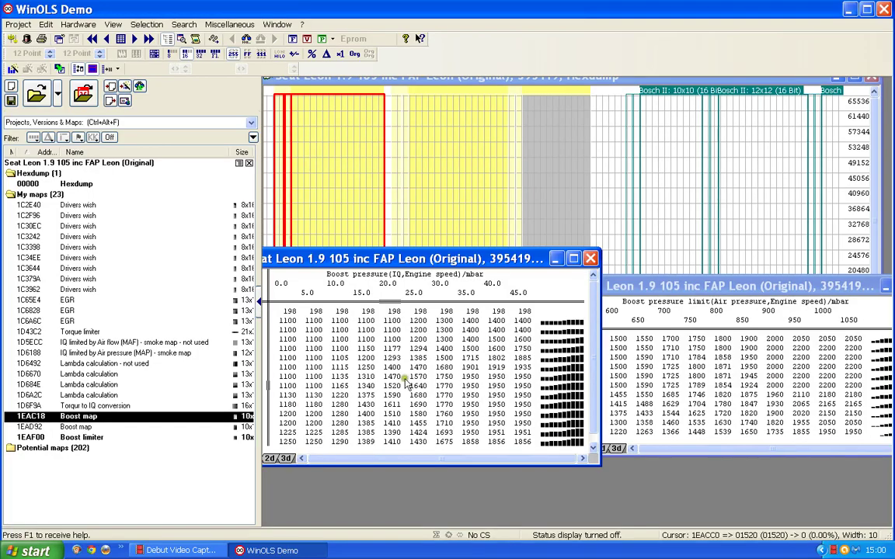
{"action": "left_click", "coordinate": [590, 258]}
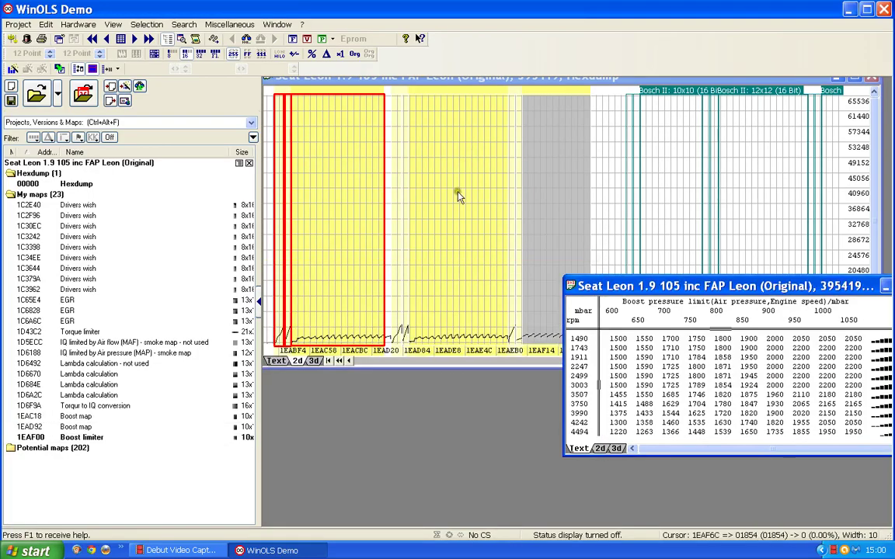
Step: Open the Boost map at 1EAD92 and arrange it beside the Boost limiter map to compare their pressure values
{"action": "left_click", "coordinate": [460, 194]}
{"action": "double_click", "coordinate": [460, 194]}
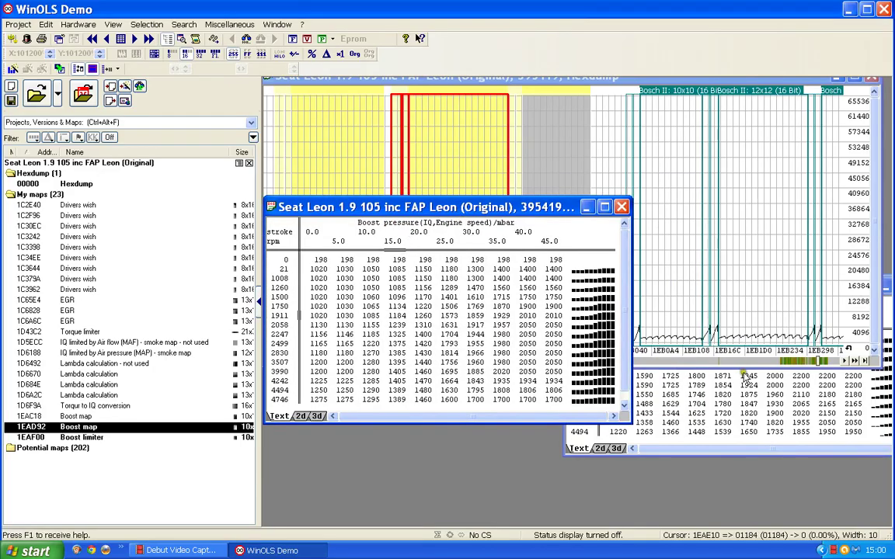
{"action": "left_click", "coordinate": [746, 377]}
{"action": "left_click", "coordinate": [465, 208]}
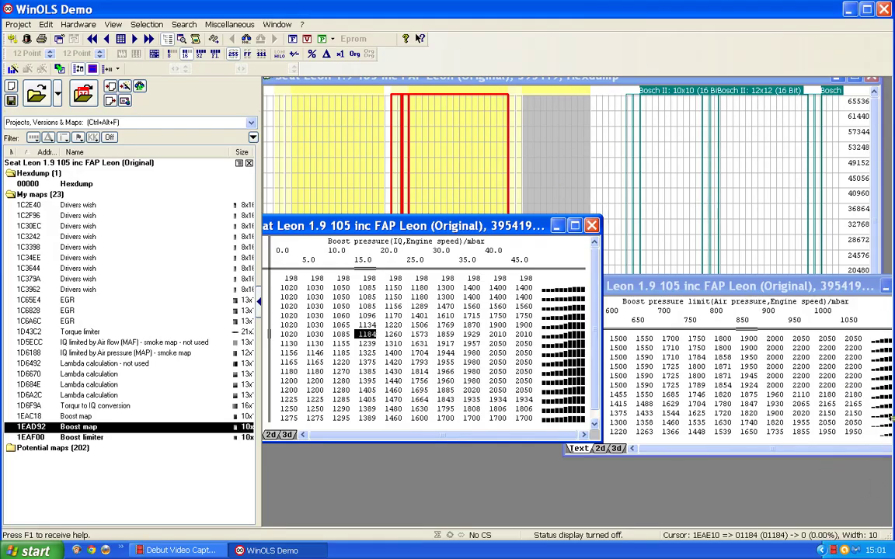
{"action": "left_click_drag", "start_coordinate": [765, 284], "coordinate": [697, 284]}
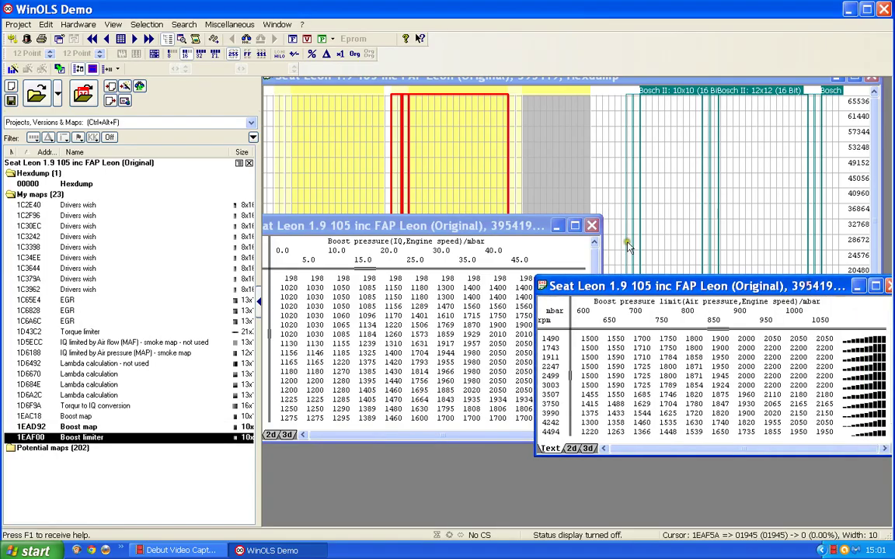
Step: Close both map windows and select the Boost limiter map in the hexdump
{"action": "left_click", "coordinate": [890, 287]}
{"action": "left_click", "coordinate": [765, 224]}
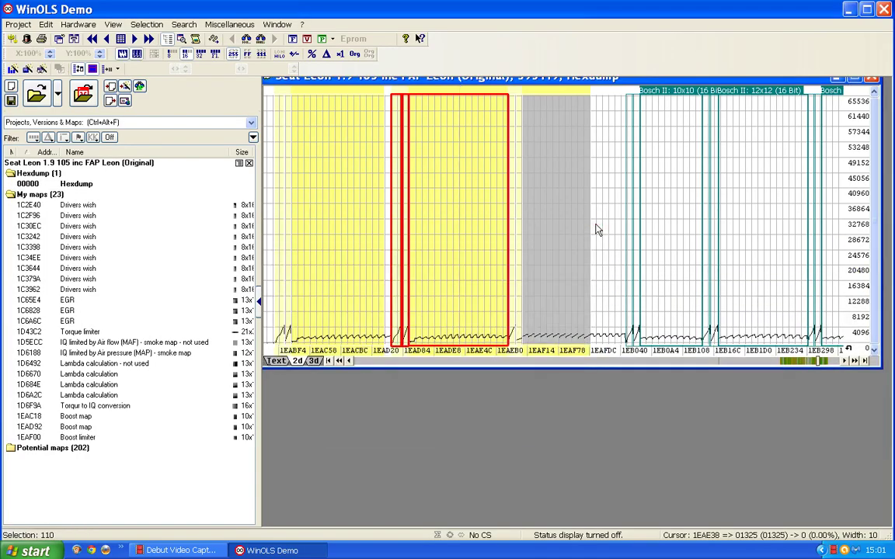
{"action": "left_click", "coordinate": [567, 225]}
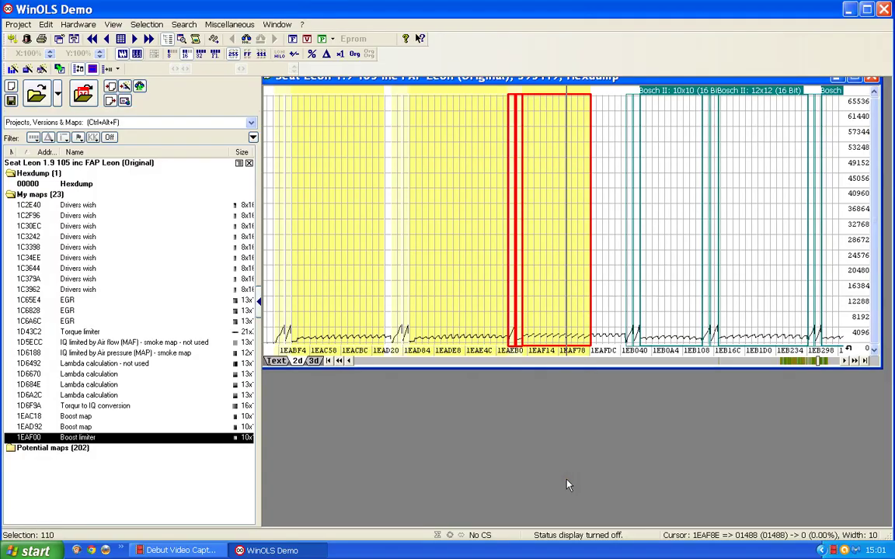